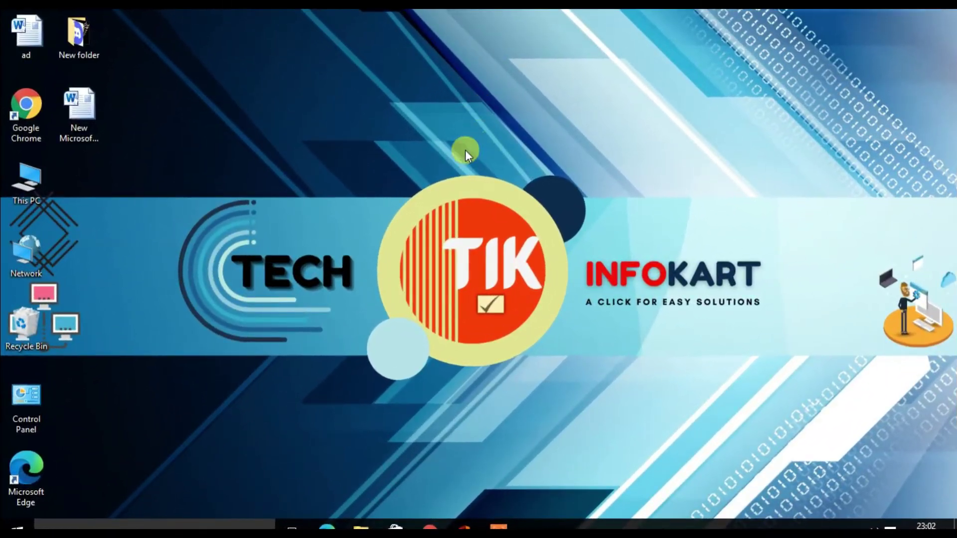
# View the desktop right-click menu's current entries, then dismiss it.
pyautogui.rightClick(416, 184)
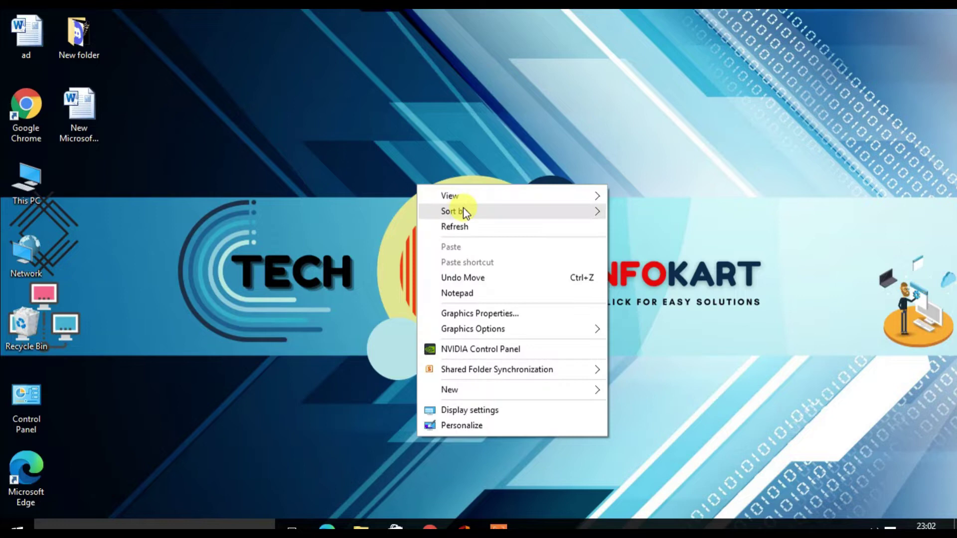
pyautogui.moveTo(465, 216)
pyautogui.moveTo(464, 331)
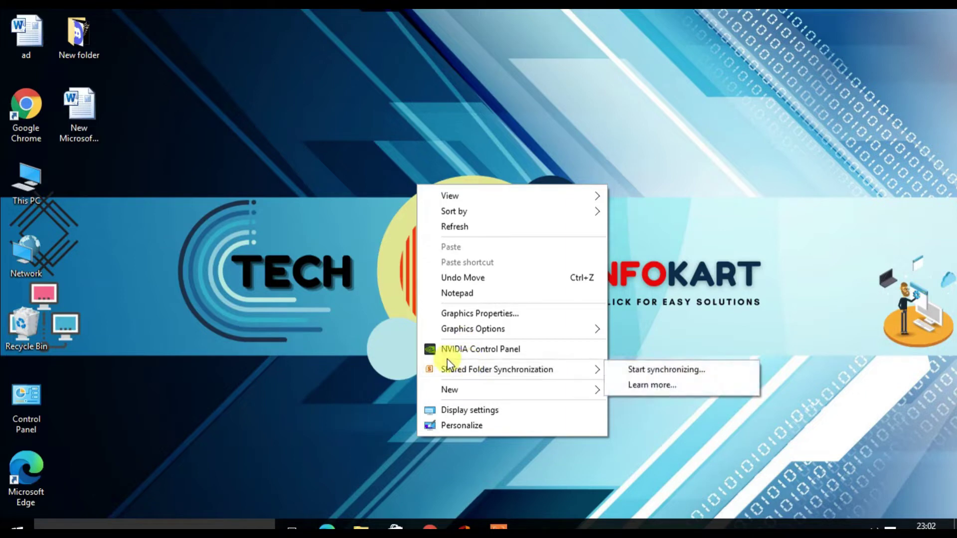
pyautogui.click(331, 311)
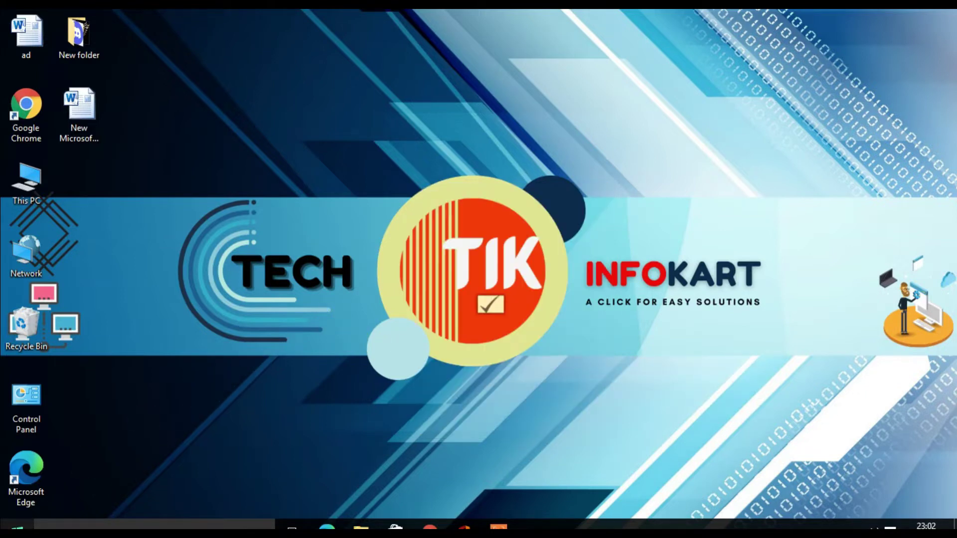
# From the Start button's Run dialog, moved nearer the centre, launch regedit.
pyautogui.rightClick(17, 527)
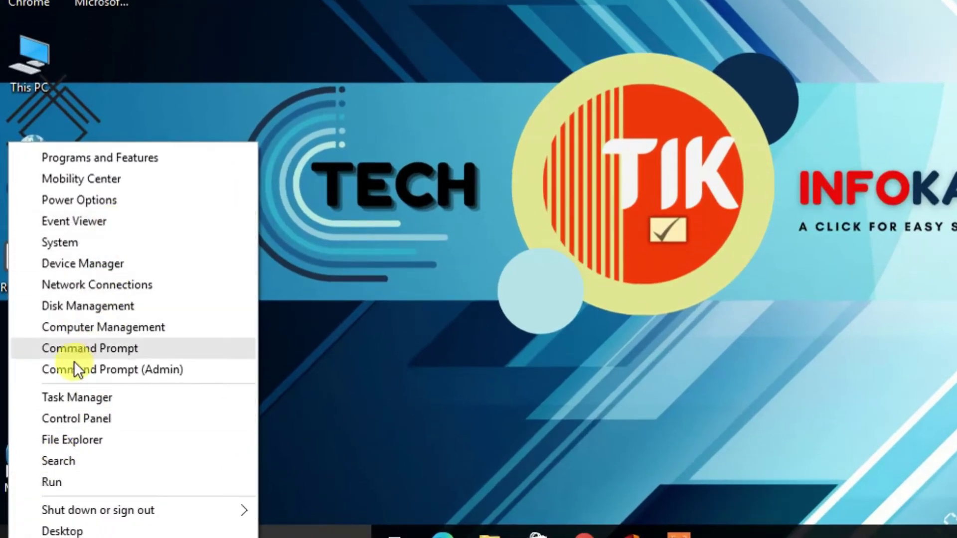
pyautogui.click(46, 478)
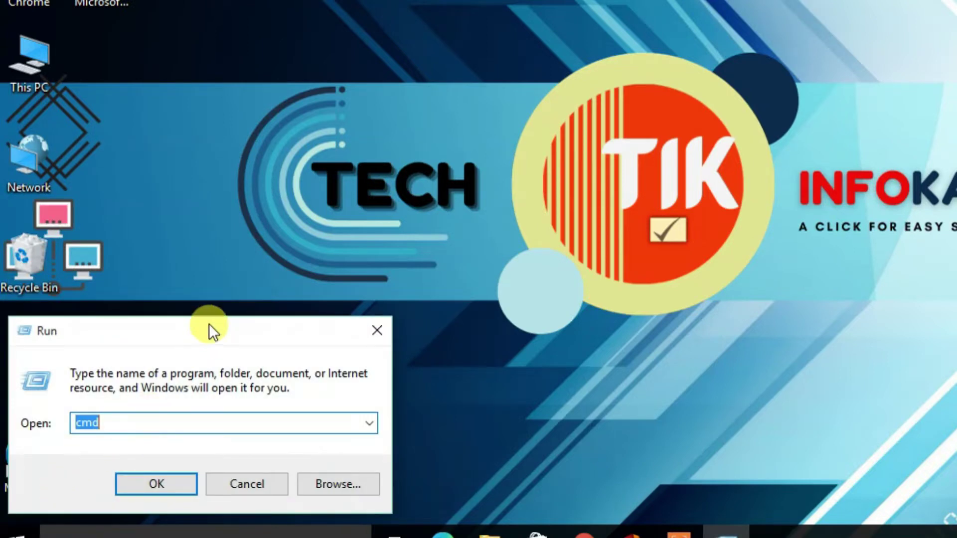
pyautogui.moveTo(208, 324); pyautogui.dragTo(545, 76)
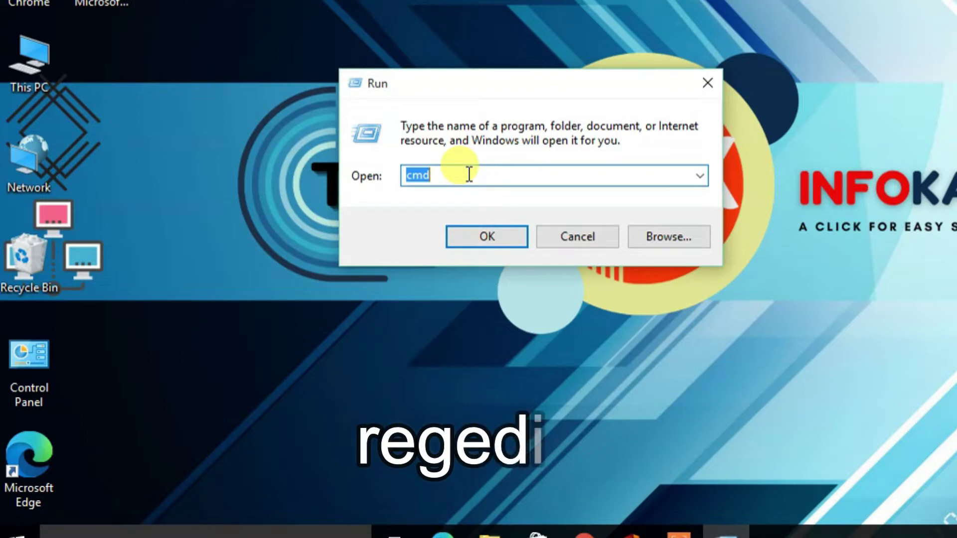
pyautogui.write('re')
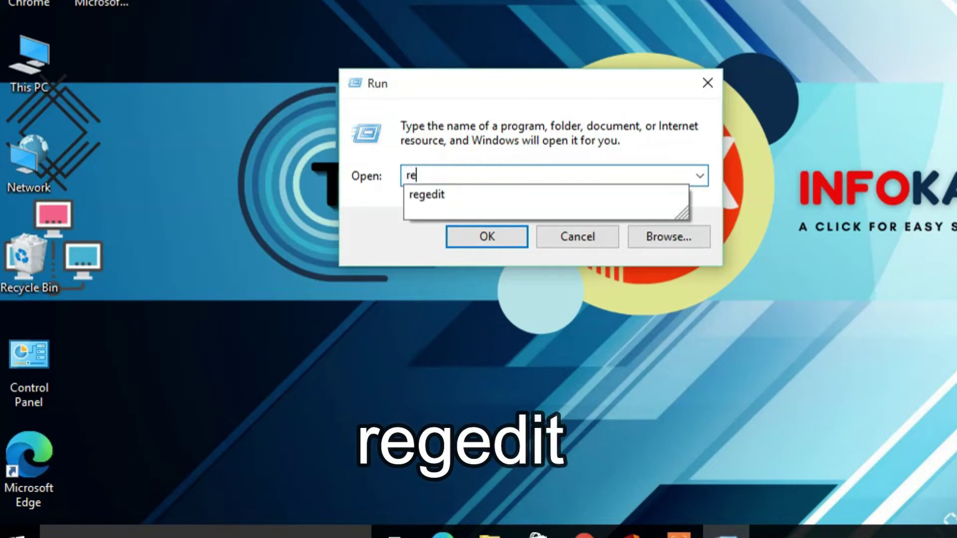
pyautogui.write('gedit')
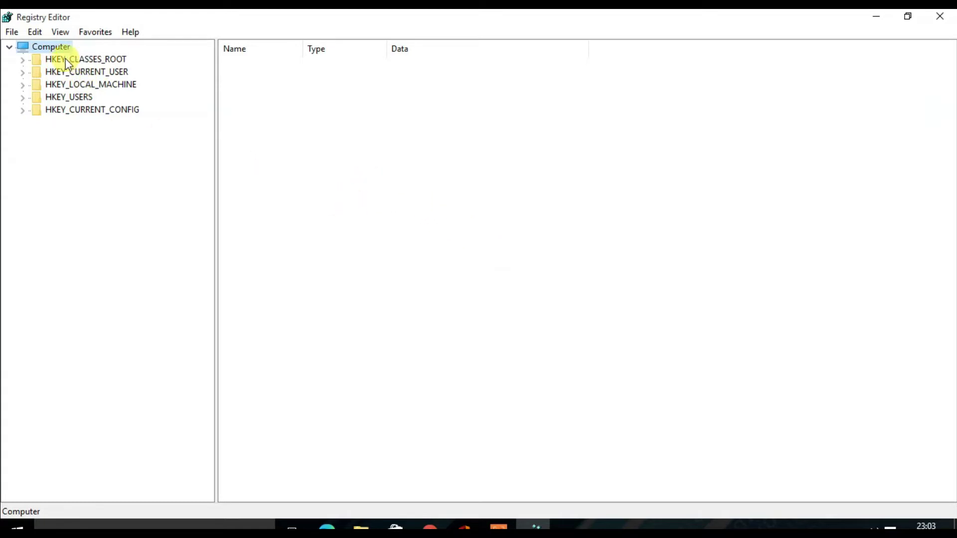
# Expand HKEY_CLASSES_ROOT, then its Directory key and the Background key beneath it.
pyautogui.click(22, 60)
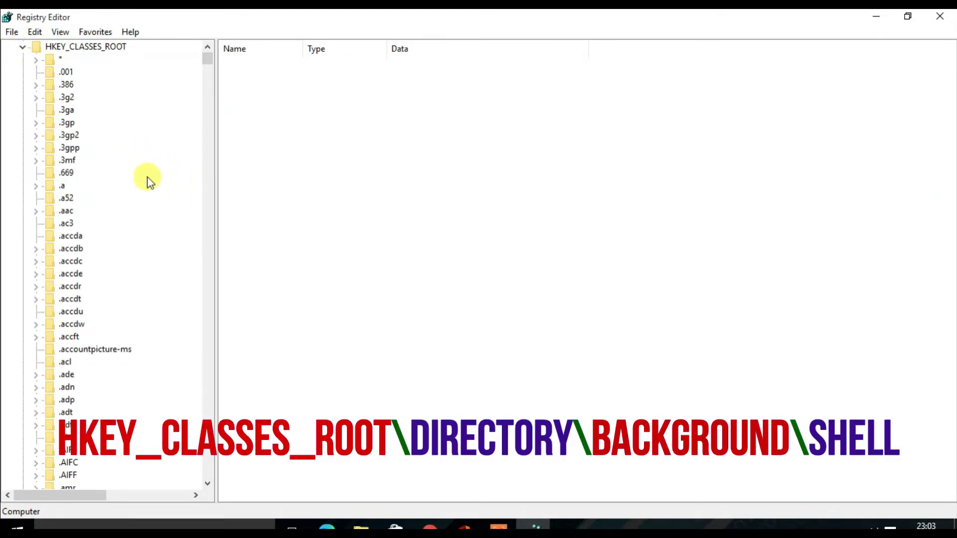
pyautogui.scroll(-10, 150, 182)
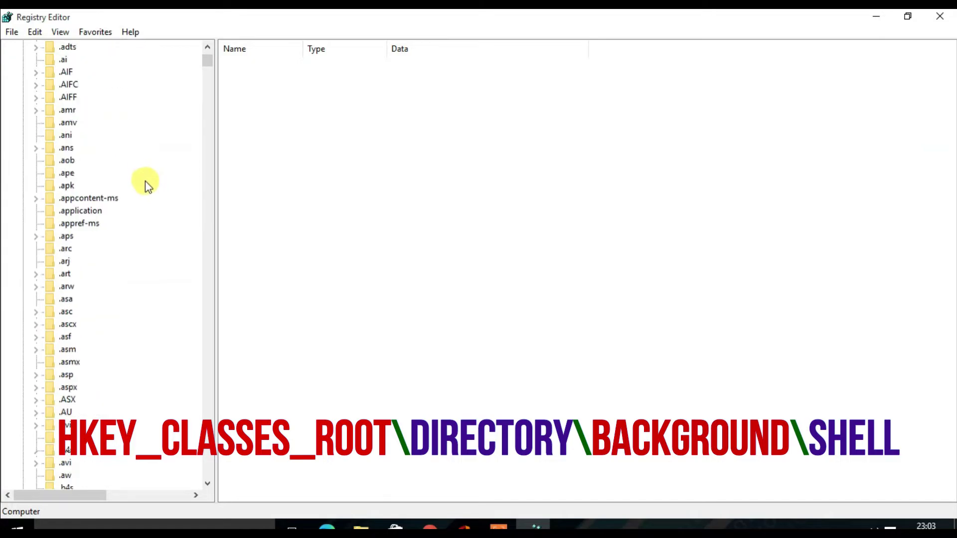
pyautogui.scroll(-3, 145, 181)
pyautogui.moveTo(205, 61); pyautogui.dragTo(203, 168)
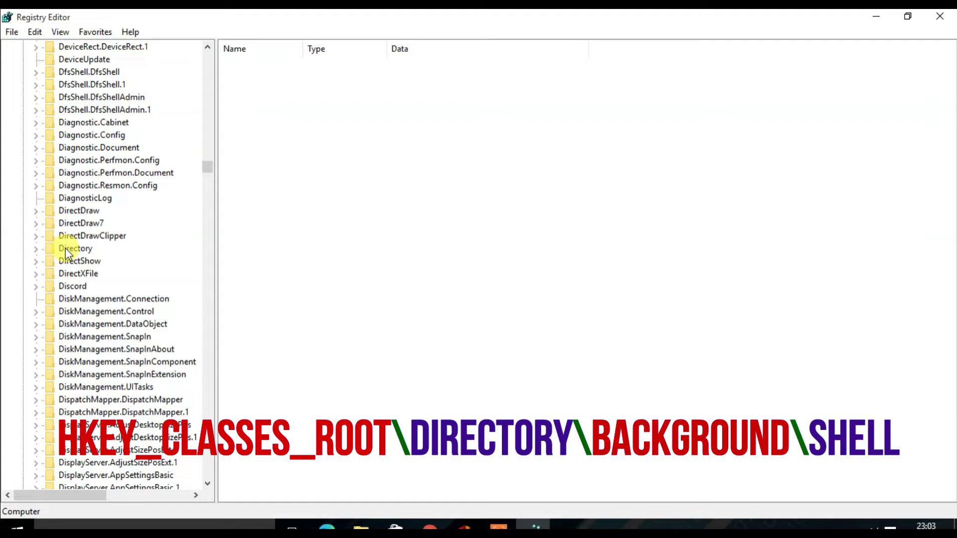
pyautogui.click(36, 251)
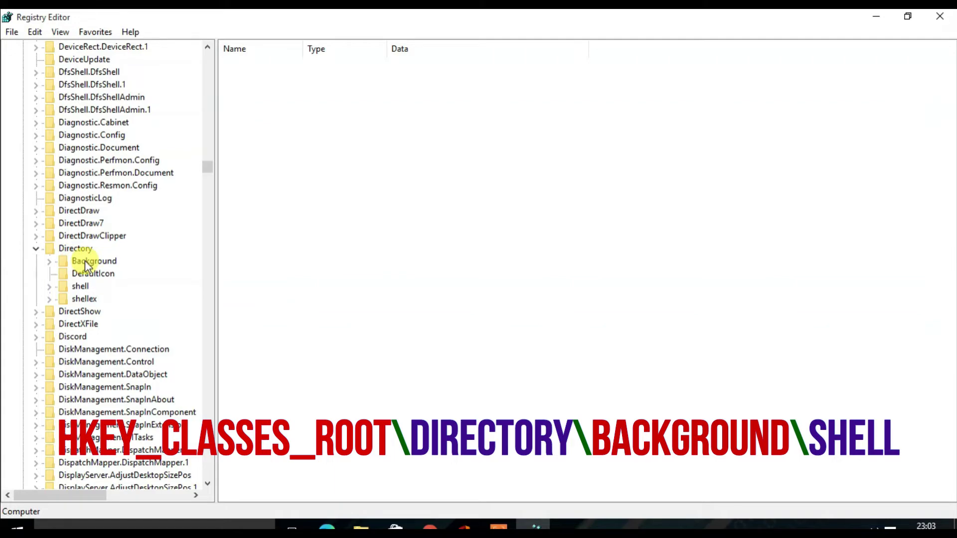
pyautogui.click(50, 262)
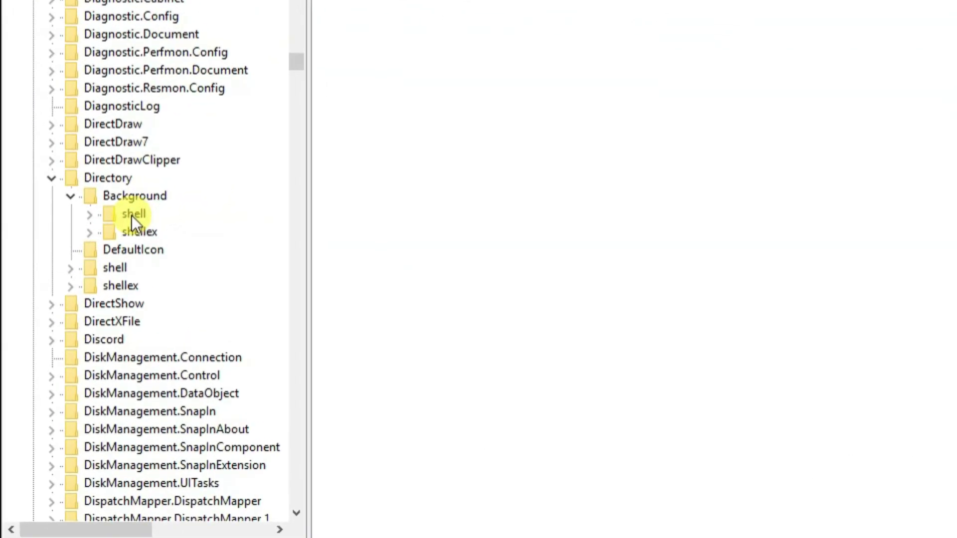
# Create a new key named chrome under Directory\Background\shell.
pyautogui.rightClick(131, 213)
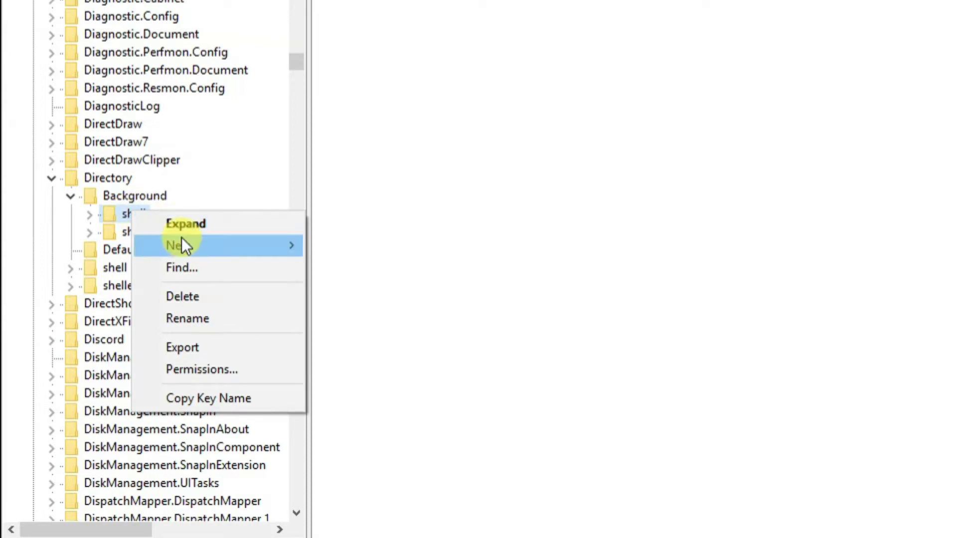
pyautogui.moveTo(183, 242)
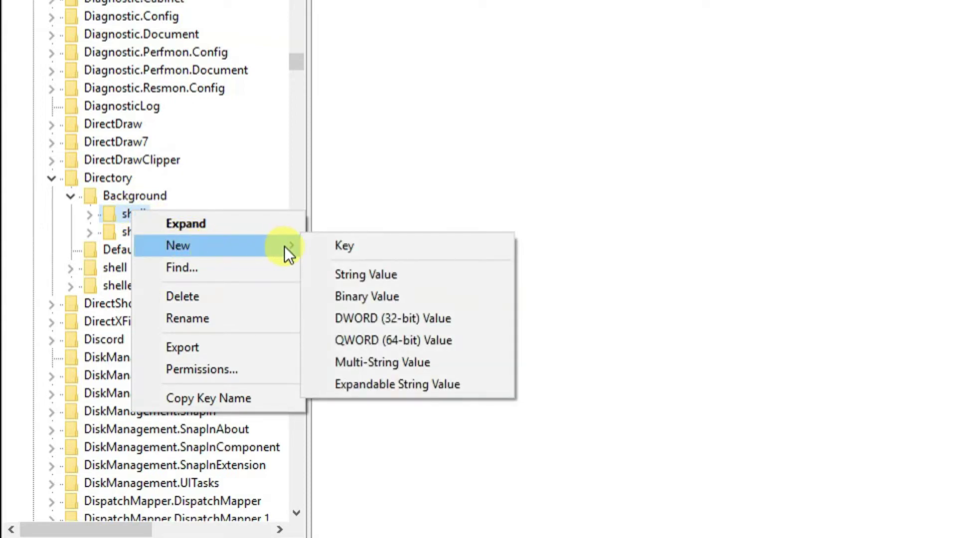
pyautogui.click(352, 245)
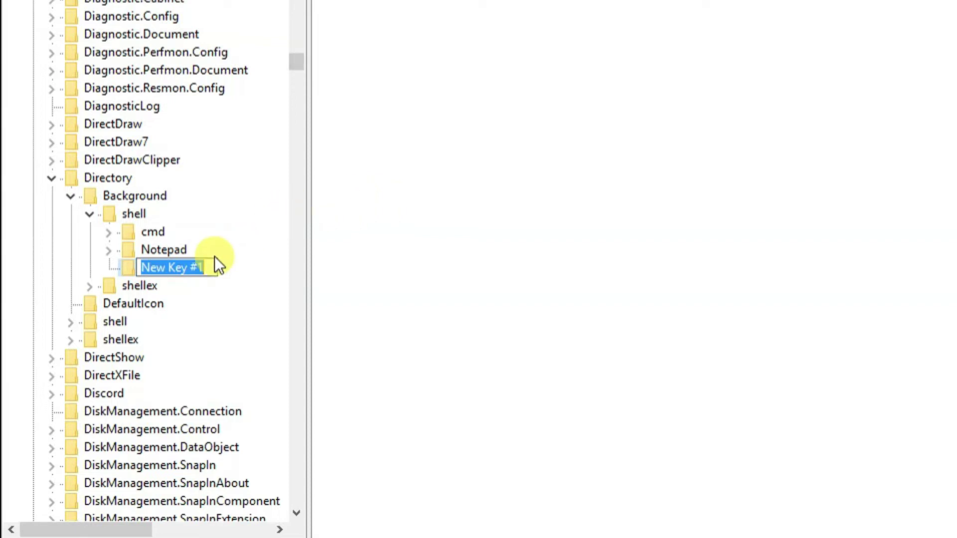
pyautogui.write('chro')
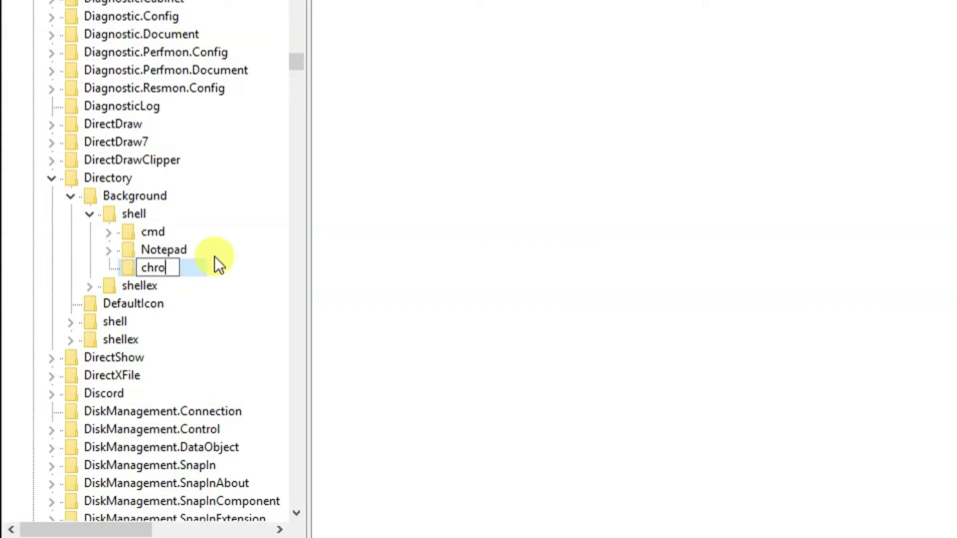
pyautogui.write('me')
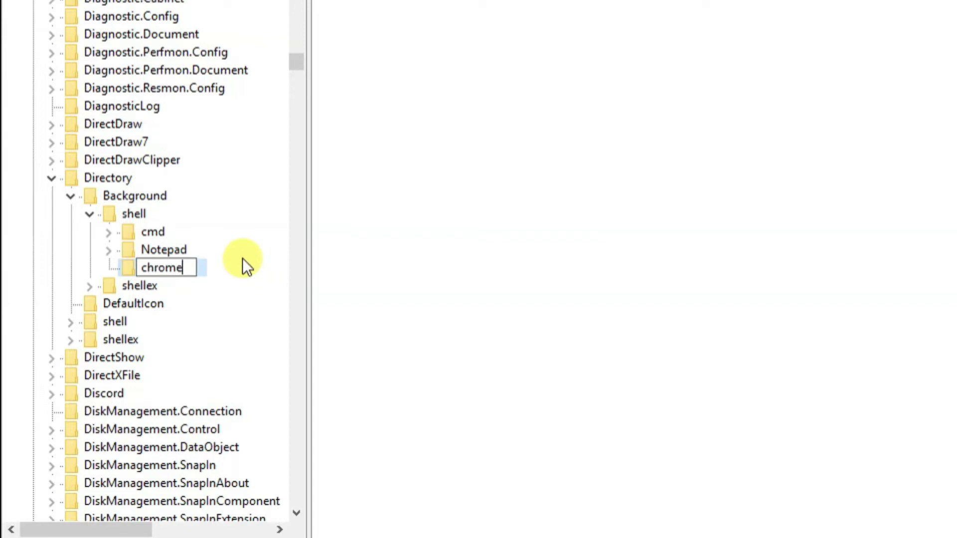
pyautogui.press('Return')
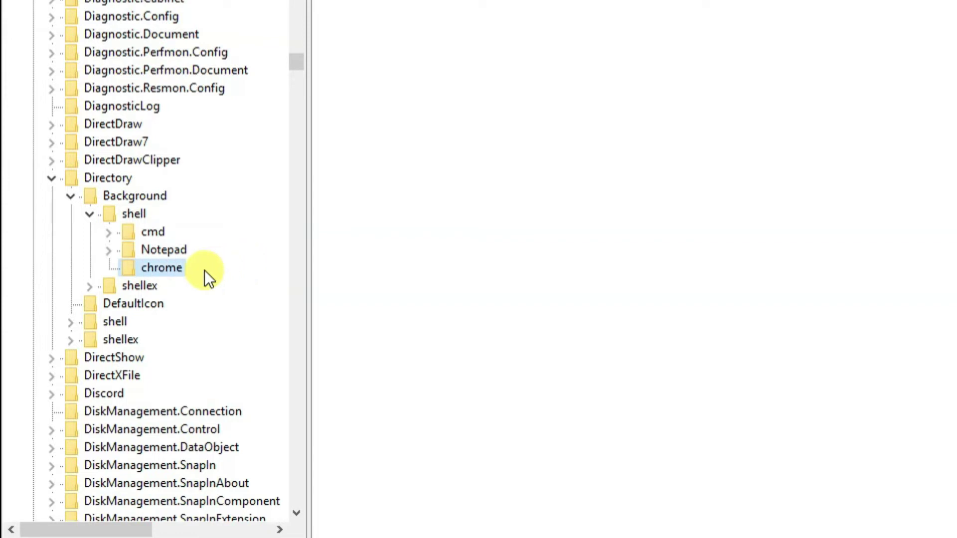
# Add a subkey named comand inside the chrome key.
pyautogui.rightClick(173, 270)
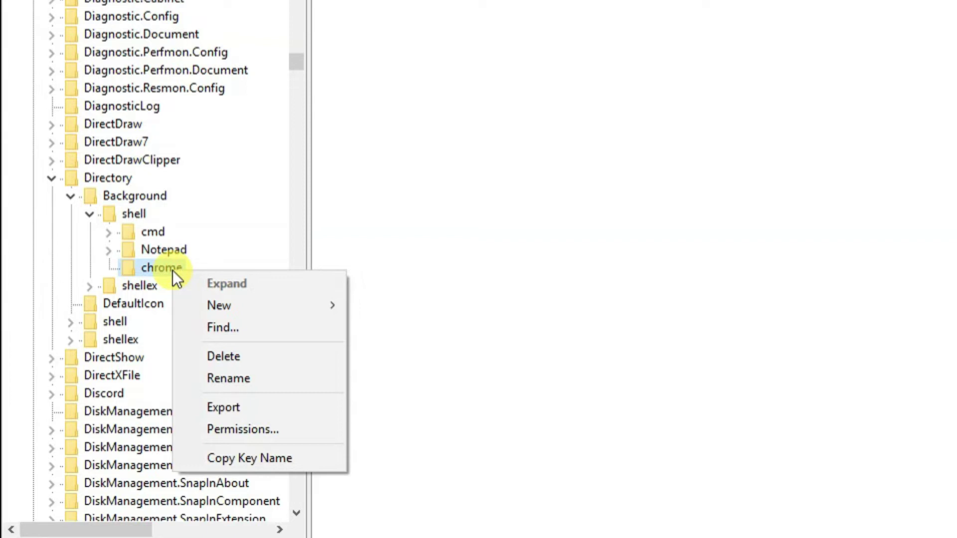
pyautogui.moveTo(232, 309)
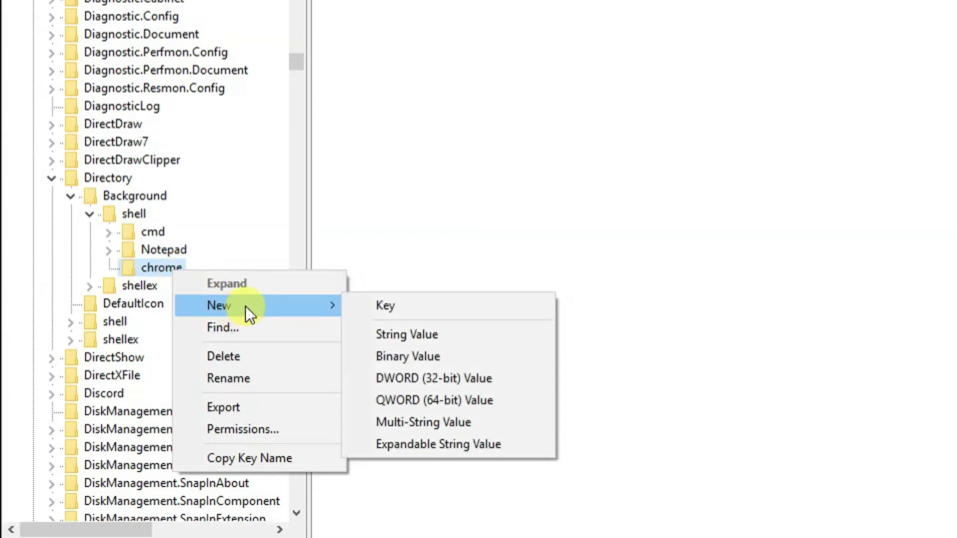
pyautogui.click(408, 307)
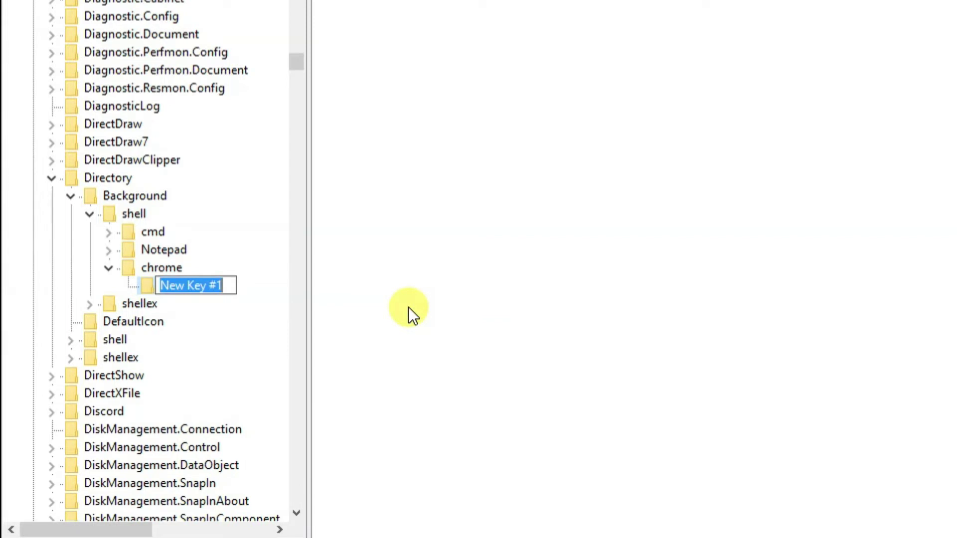
pyautogui.write('com')
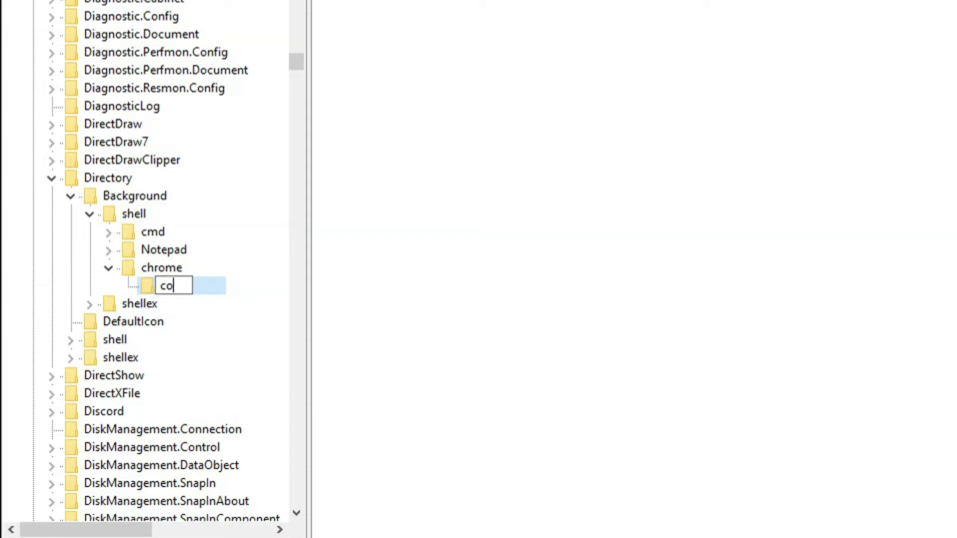
pyautogui.write('and')
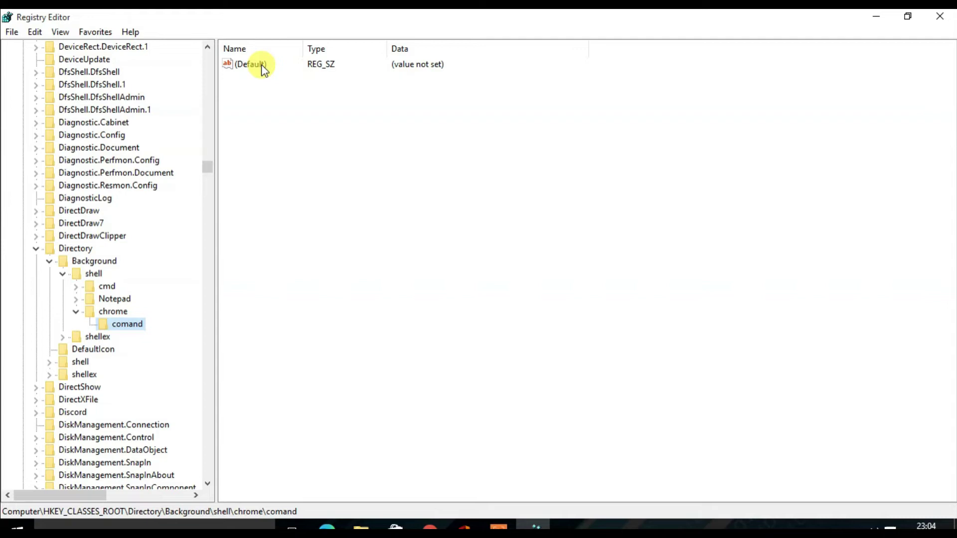
# Cancel the edit of the comand (Default) value unchanged, then minimize Registry Editor.
pyautogui.rightClick(265, 70)
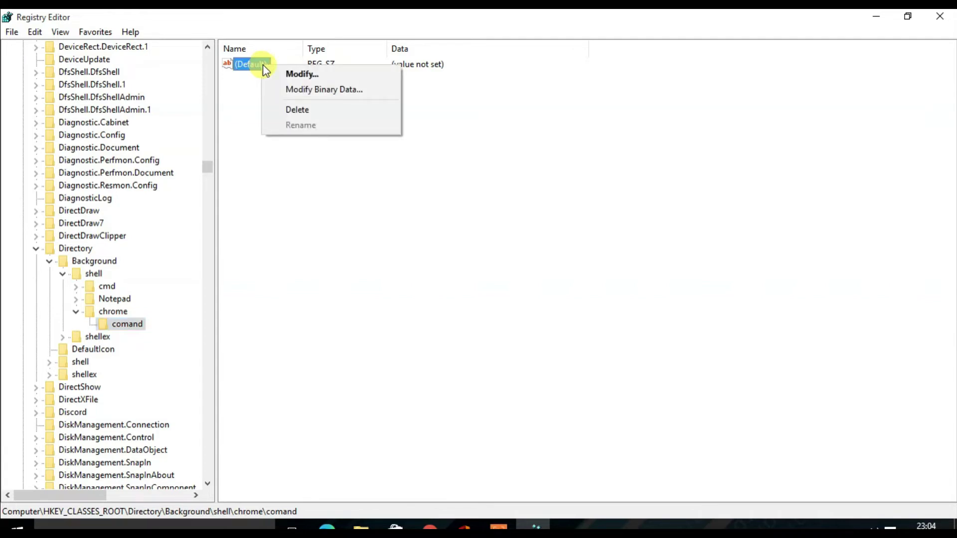
pyautogui.click(292, 76)
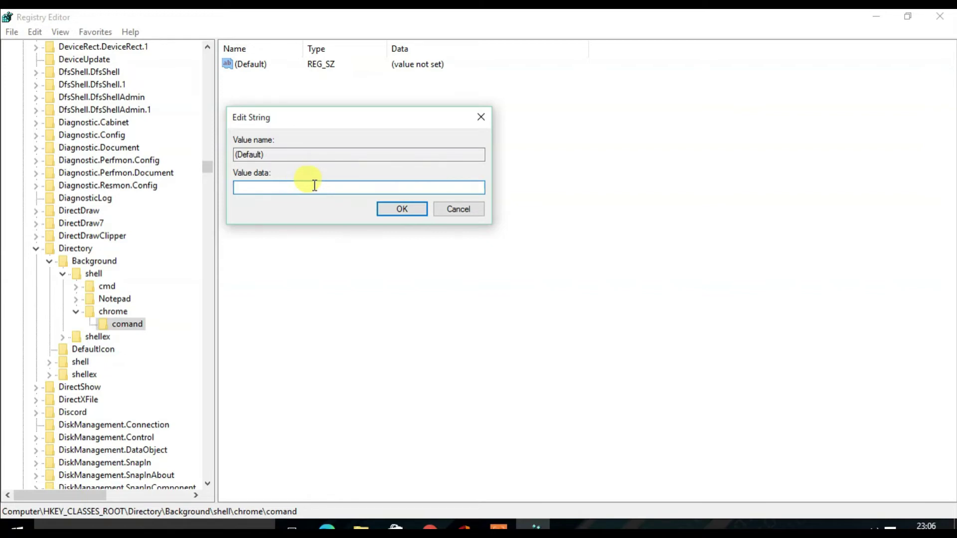
pyautogui.click(456, 209)
pyautogui.click(879, 18)
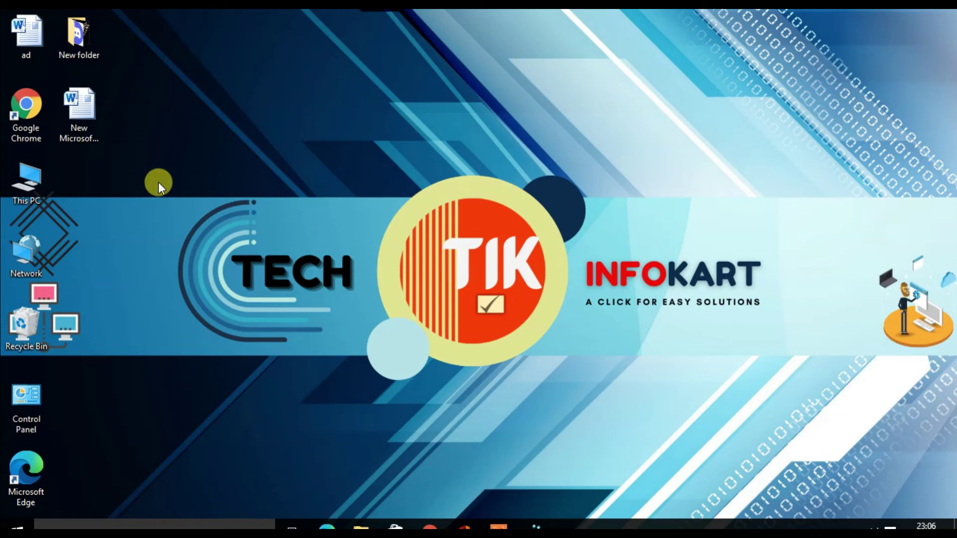
# Go through This PC into Local Disk (C:) and search it for chrome.
pyautogui.doubleClick(30, 184)
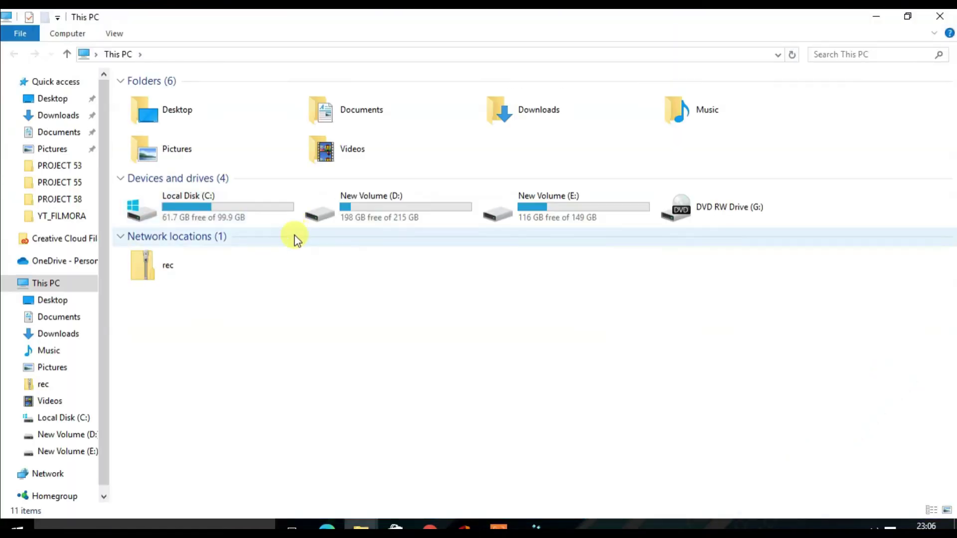
pyautogui.doubleClick(208, 206)
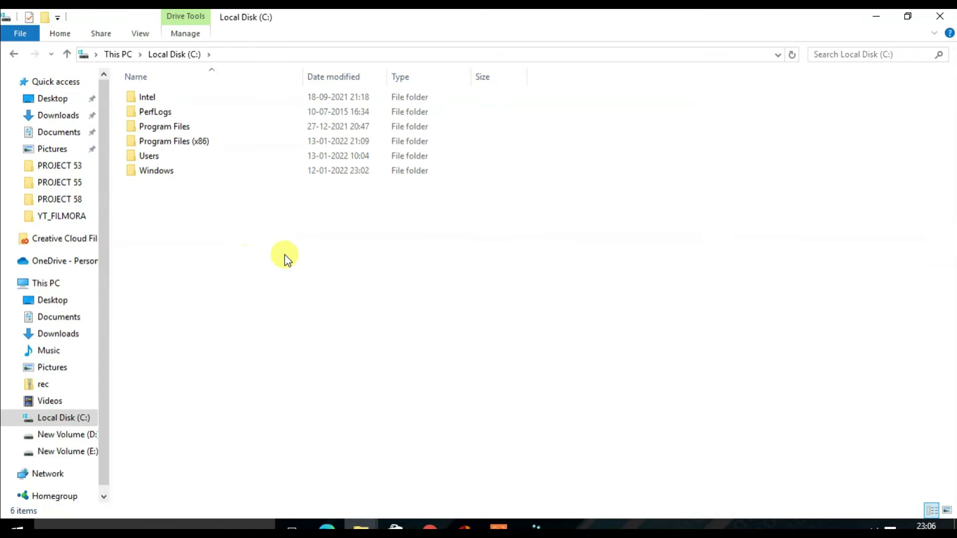
pyautogui.click(826, 52)
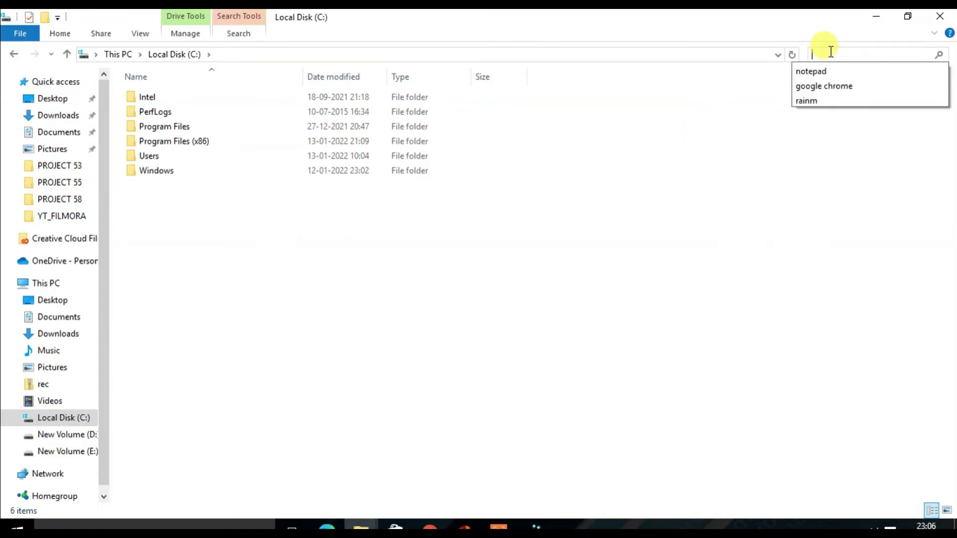
pyautogui.write('ch')
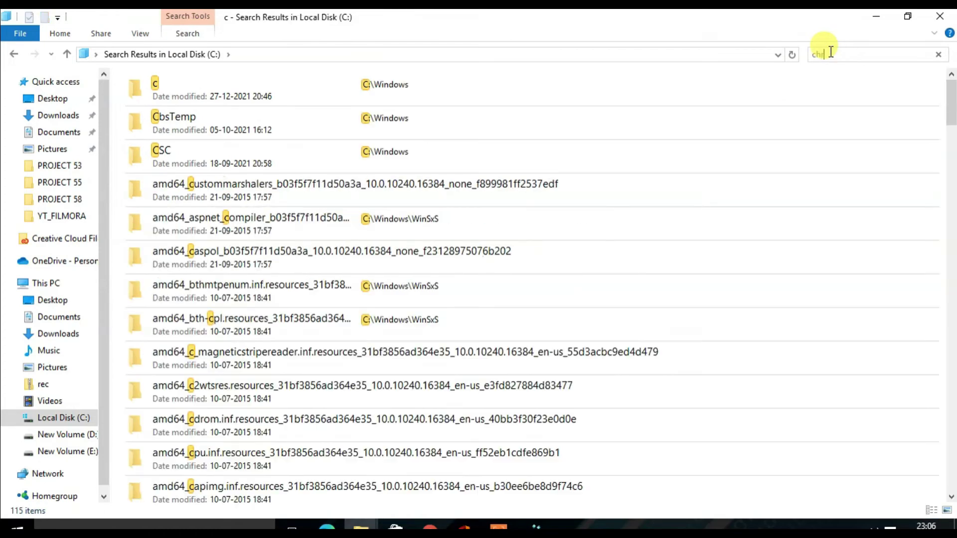
pyautogui.write('rome')
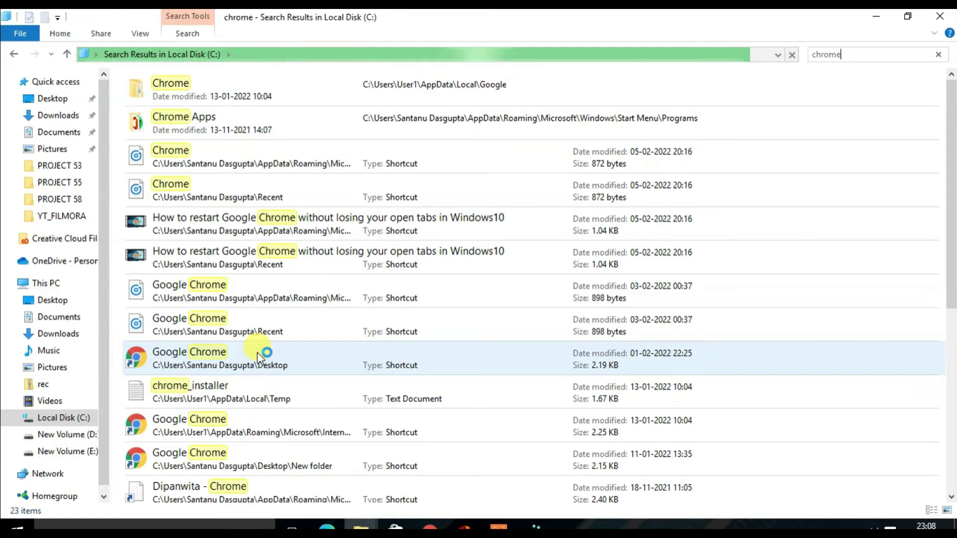
# Copy the Google Chrome desktop shortcut's path with Copy as path, then minimize File Explorer.
pyautogui.scroll(-8, 512, 129)
pyautogui.click(512, 128)
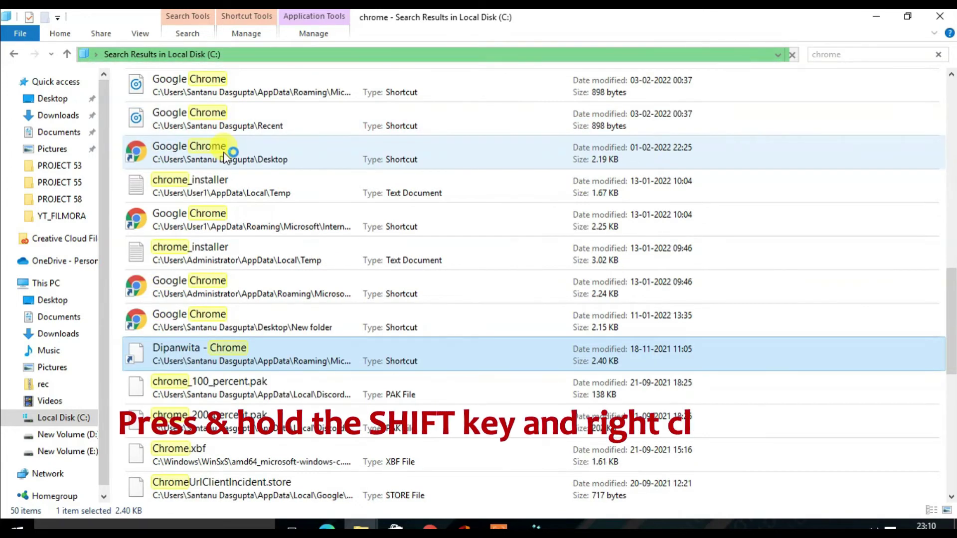
pyautogui.keyDown('shift'); pyautogui.rightClick(224, 156); pyautogui.keyUp('shift')
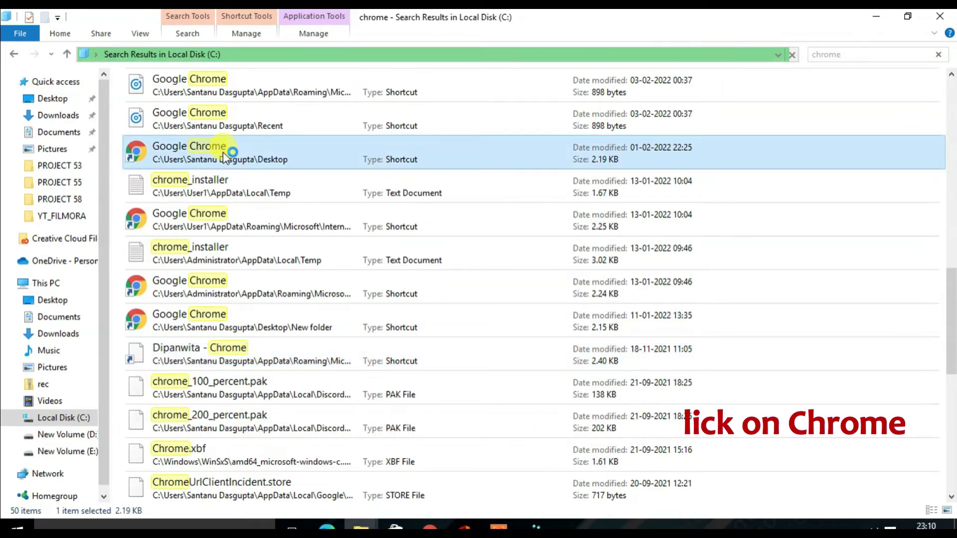
pyautogui.keyDown('shift'); pyautogui.rightClick(223, 156); pyautogui.keyUp('shift')
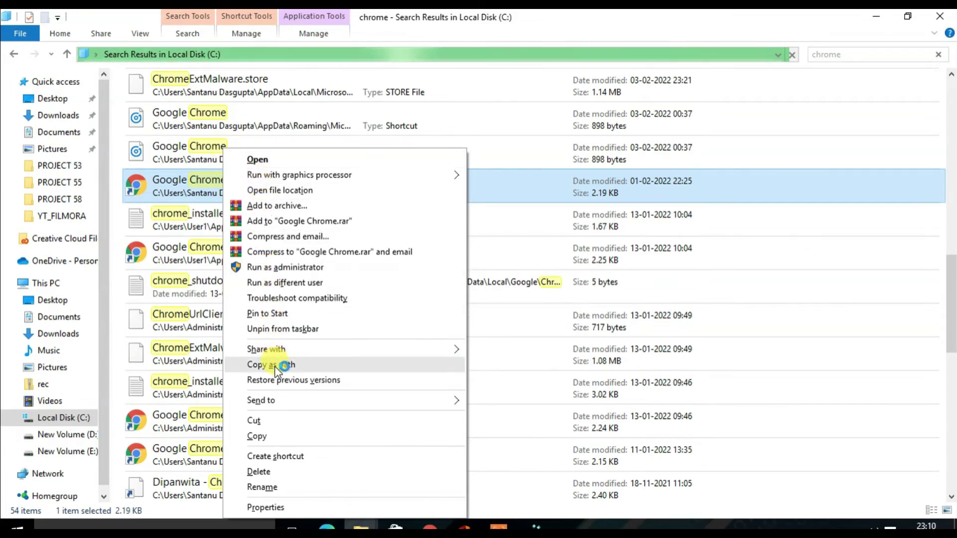
pyautogui.click(274, 365)
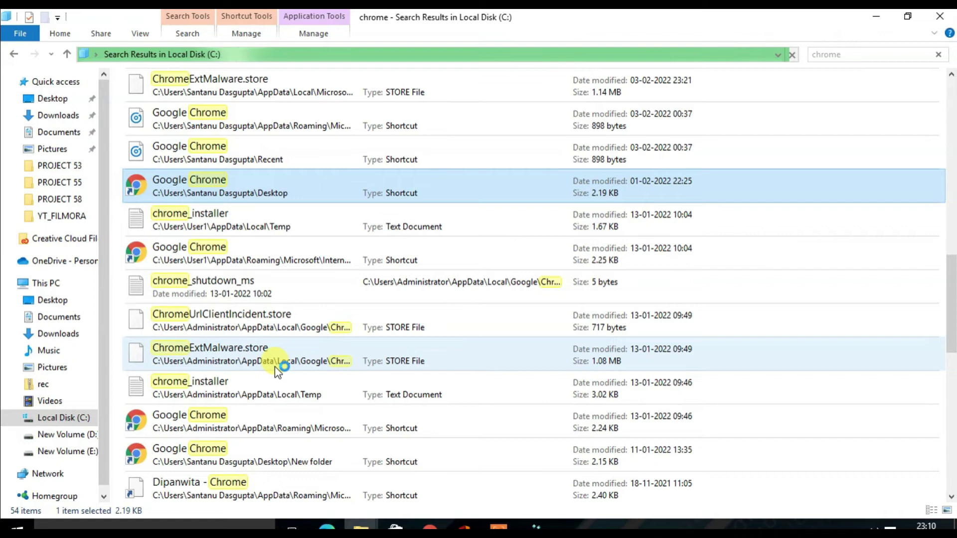
pyautogui.click(876, 17)
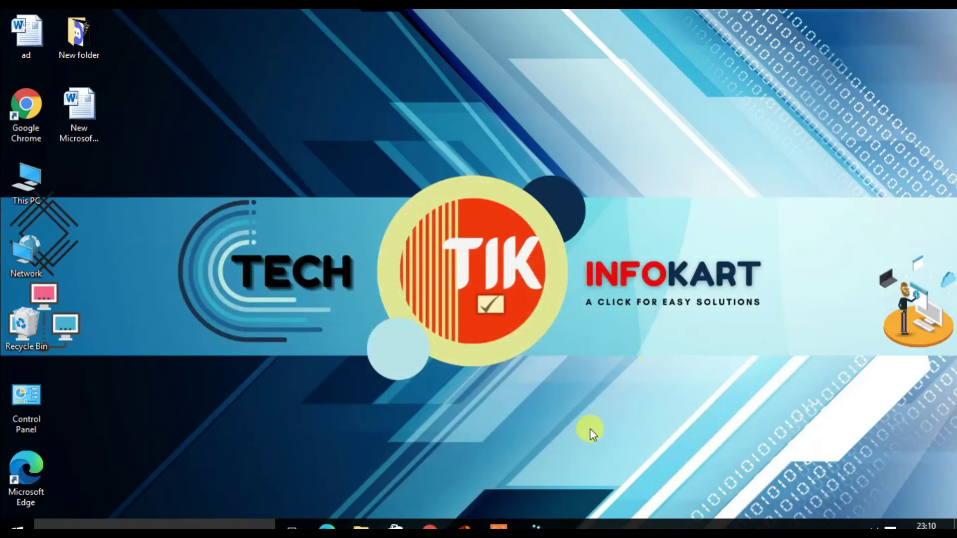
# Paste the Google Chrome shortcut path into the comand key's (Default) value and save it.
pyautogui.click(536, 527)
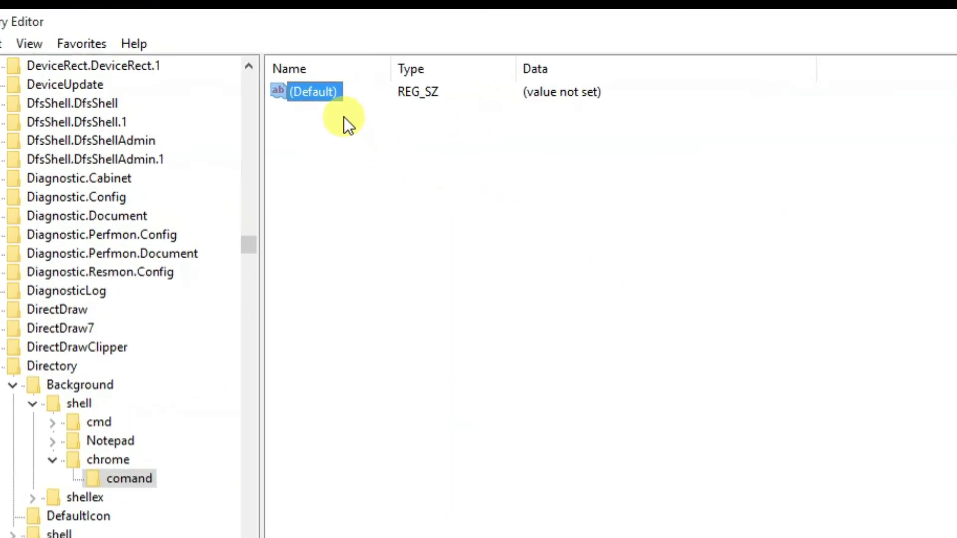
pyautogui.rightClick(322, 92)
pyautogui.click(367, 106)
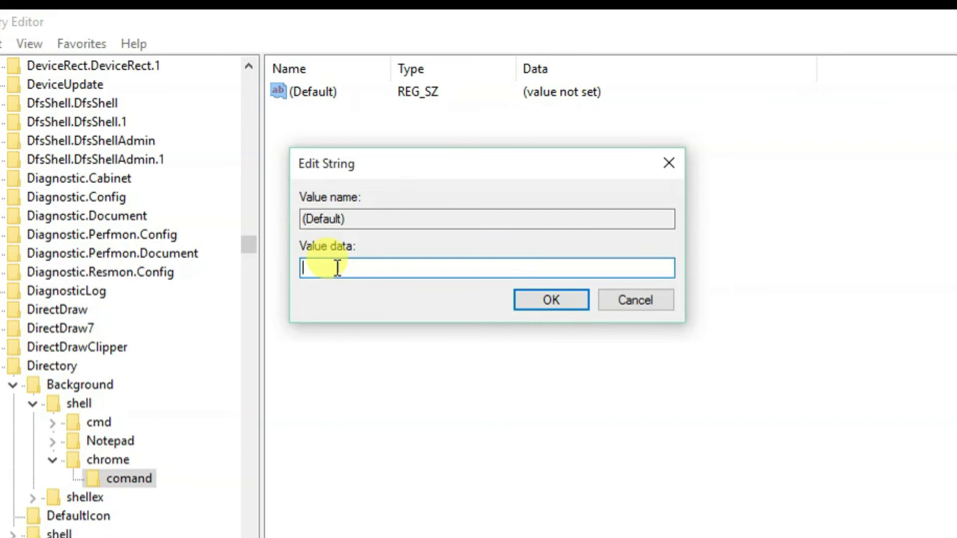
pyautogui.rightClick(337, 268)
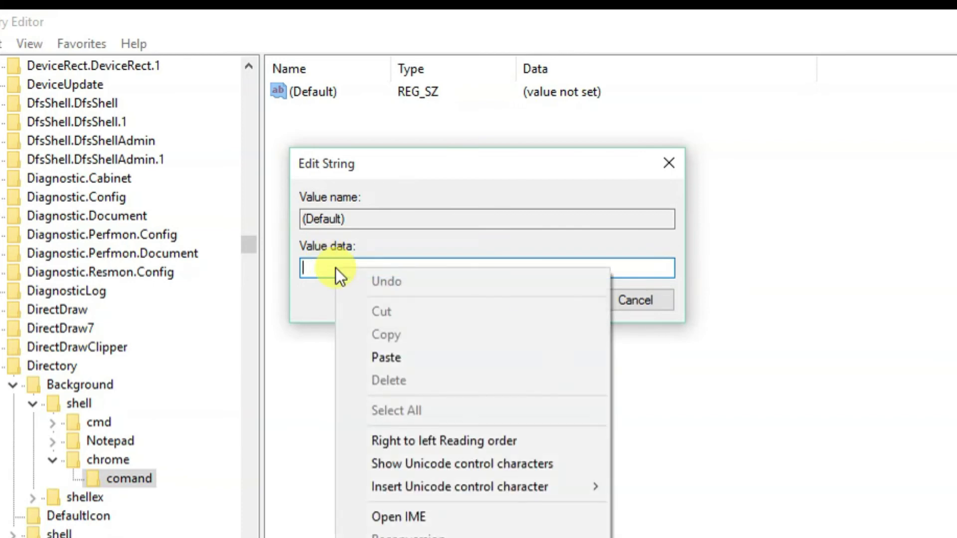
pyautogui.click(384, 355)
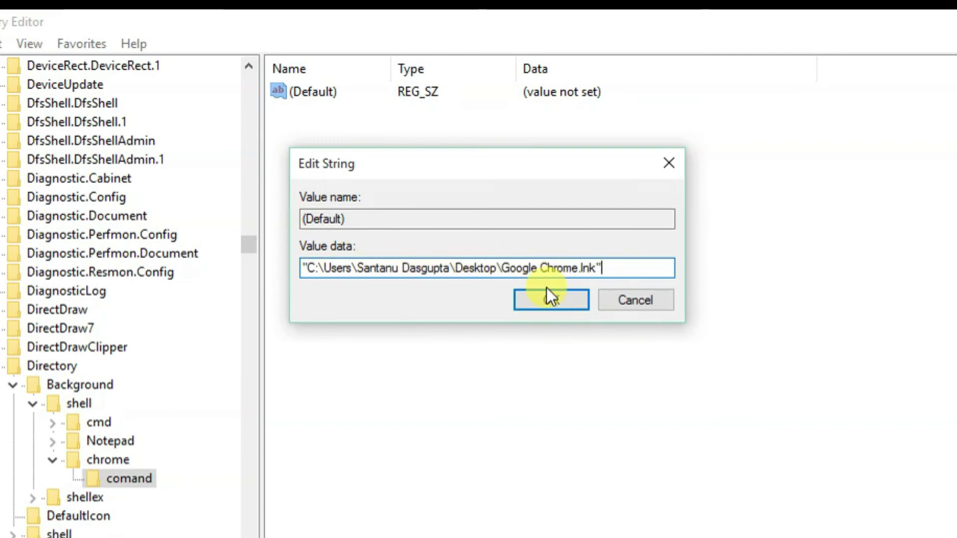
pyautogui.click(553, 300)
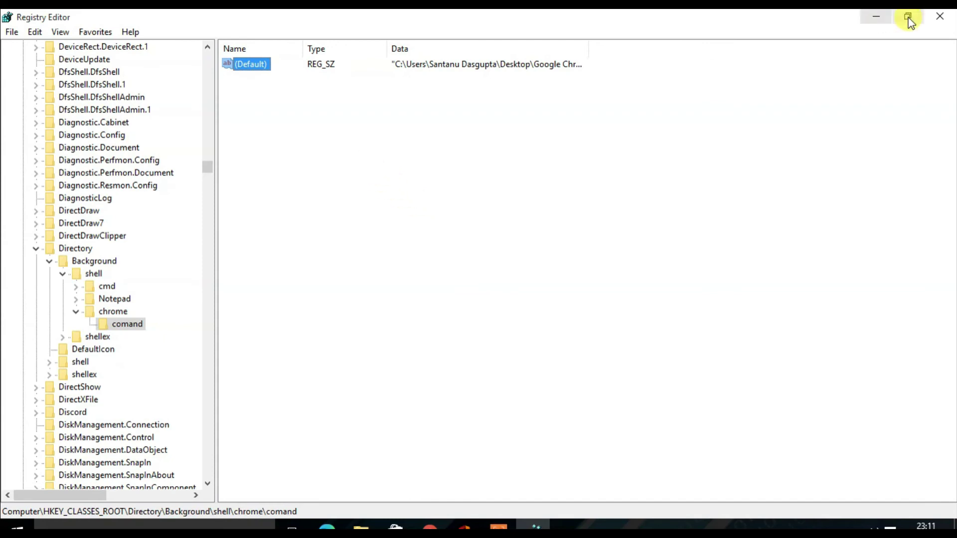
# Close Registry Editor and check the desktop right-click menu for the new chrome entry.
pyautogui.click(944, 20)
pyautogui.rightClick(408, 147)
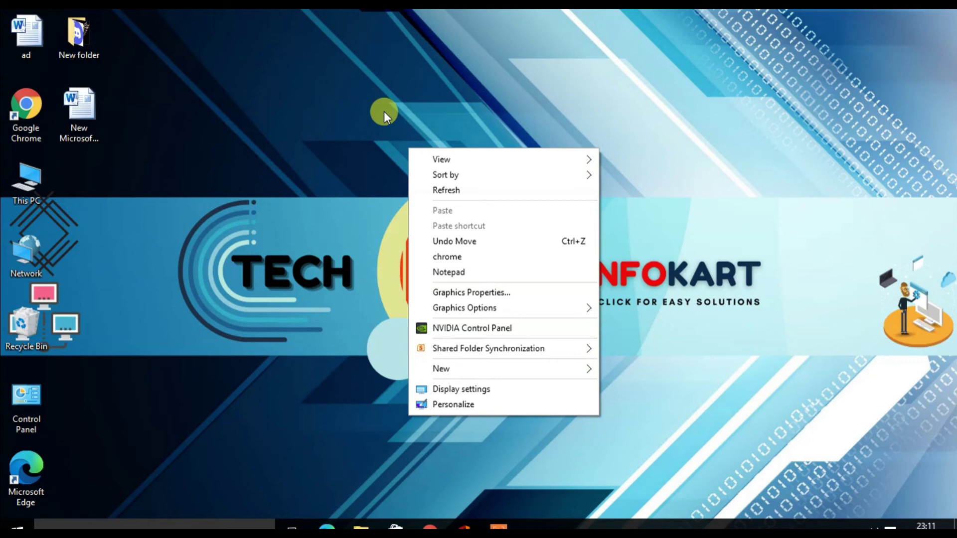
pyautogui.click(384, 108)
pyautogui.rightClick(384, 108)
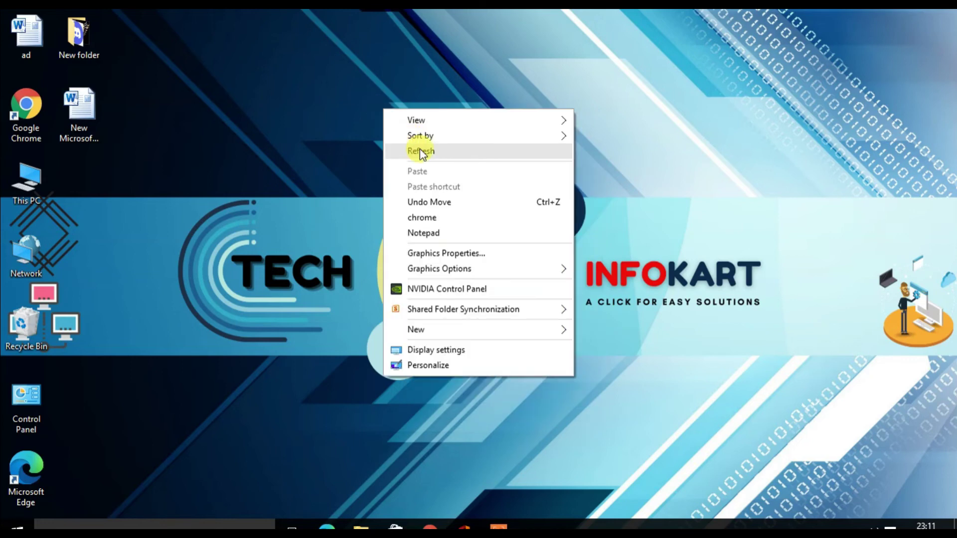